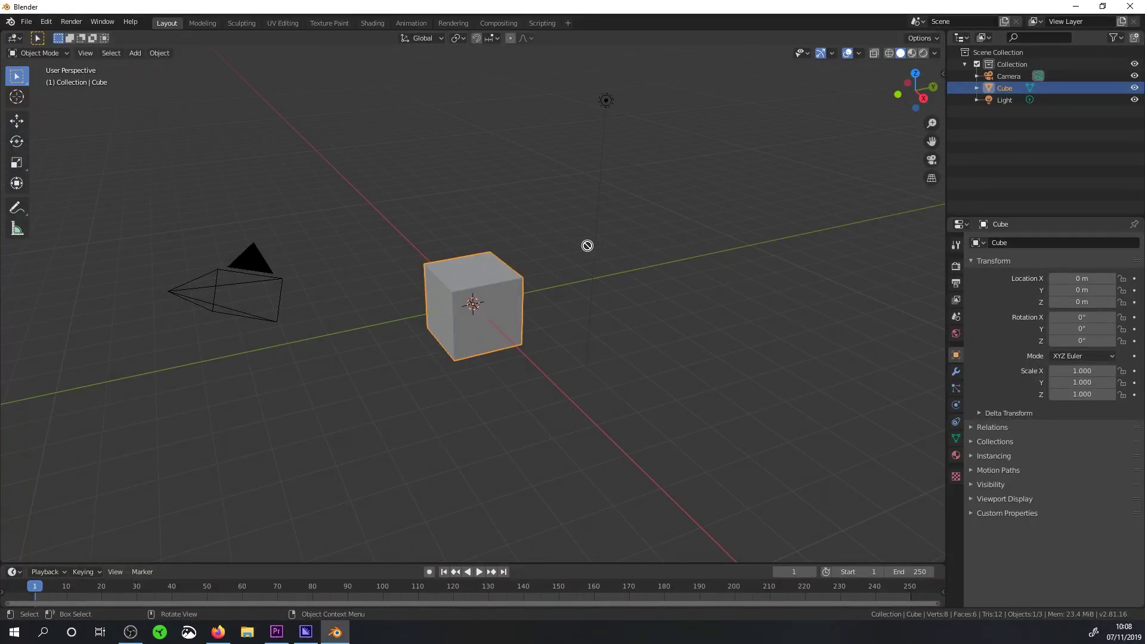
- Resize the Outliner, Properties, and timeline areas by moving the borders between them and the 3D viewport
drag(947, 212, 973, 318)
drag(616, 568, 597, 546)
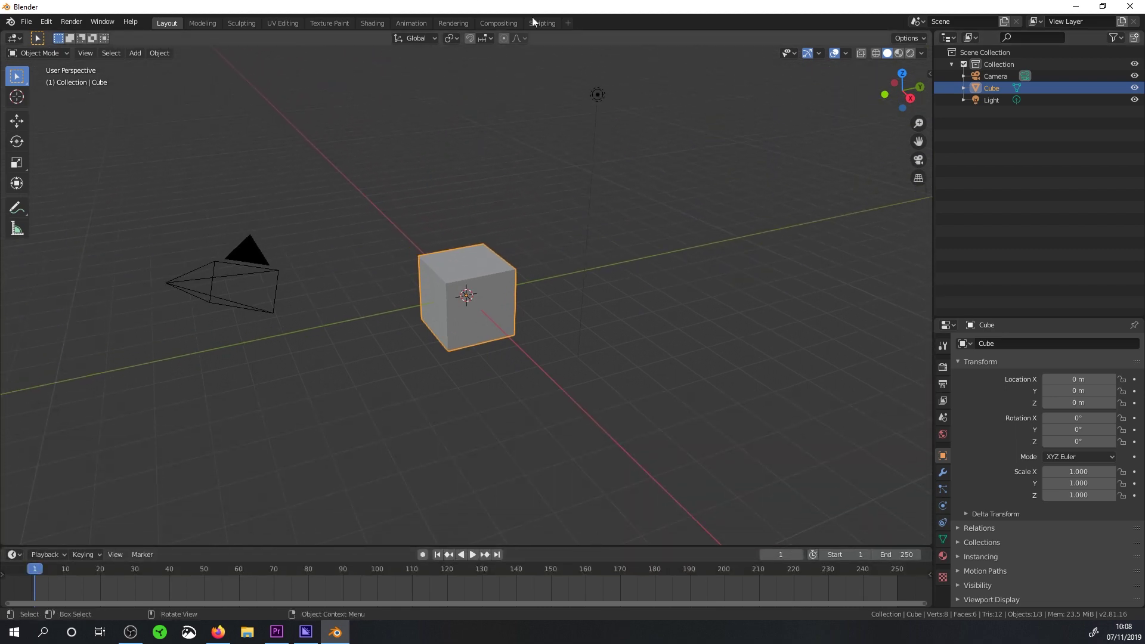
- Go through the Modeling, Sculpting, UV Editing, Texture Paint, Shading, Animation, Rendering, Compositing and Scripting workspaces
click(200, 23)
click(241, 23)
click(282, 23)
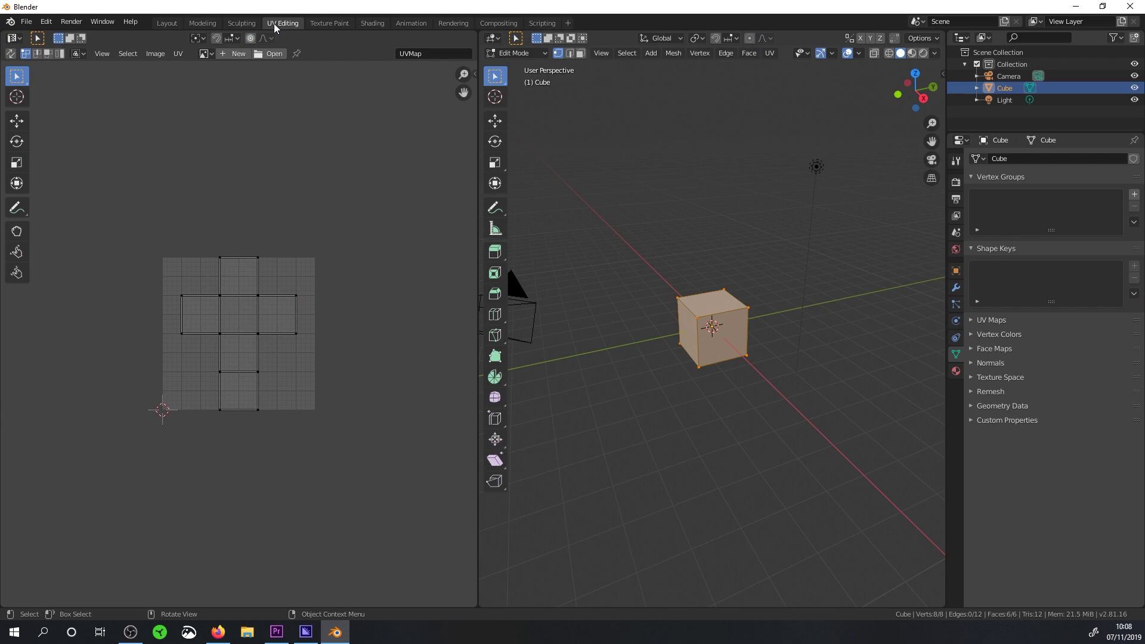
click(330, 23)
click(372, 23)
click(411, 24)
click(453, 23)
click(498, 23)
click(536, 23)
- Examine the preset categories offered for adding a workspace without adding one
click(567, 23)
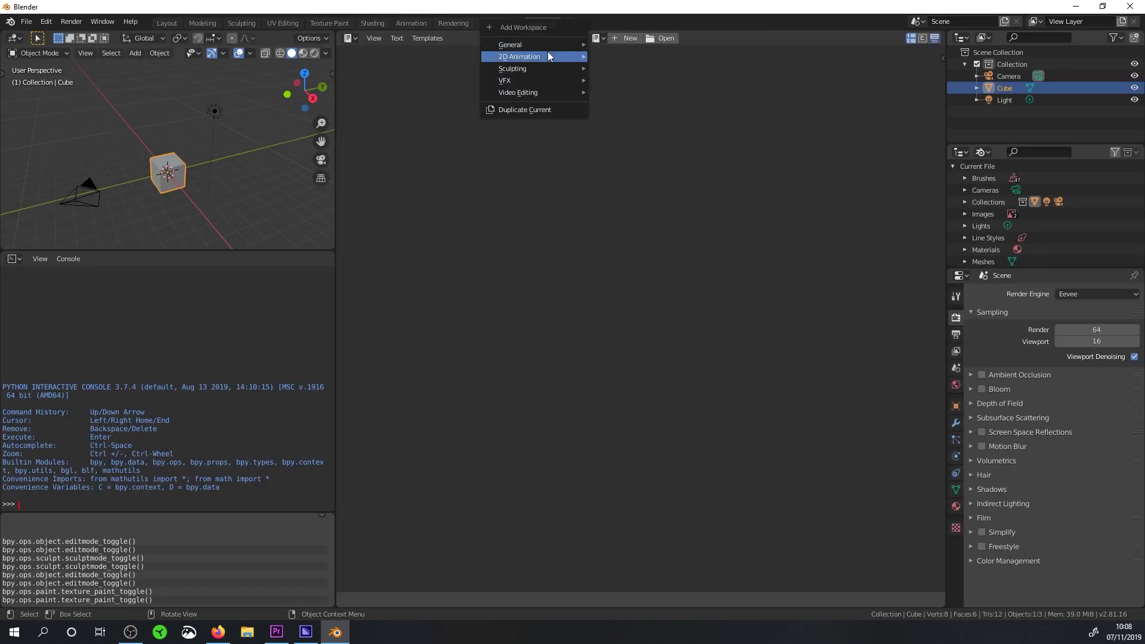
click(611, 58)
right_click(596, 23)
click(523, 57)
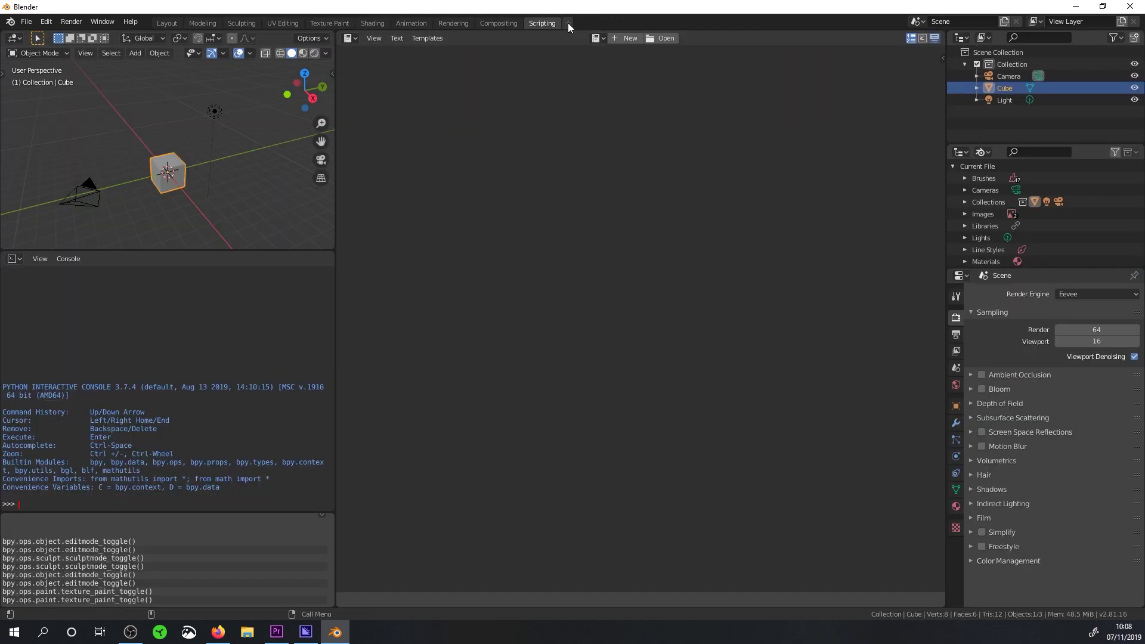
- Switch back through the Compositing, Texture Paint and Sculpting workspaces to Layout
click(498, 23)
click(329, 23)
click(247, 27)
click(166, 23)
- Create new files from different templates, including VFX, to compare their default workspaces
click(581, 332)
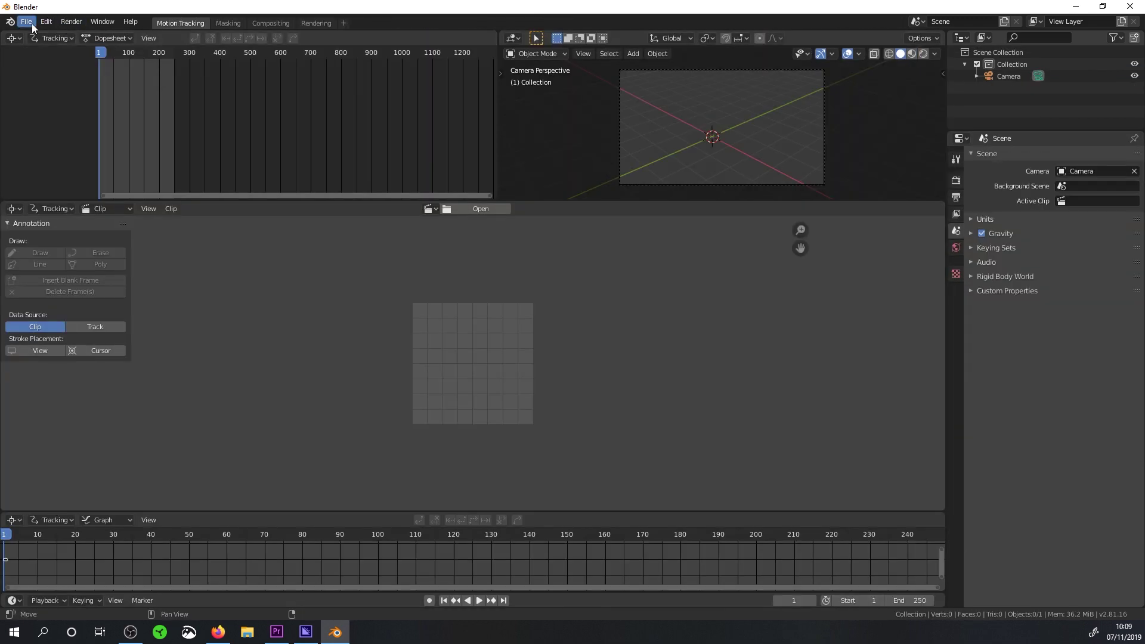
click(31, 23)
click(169, 79)
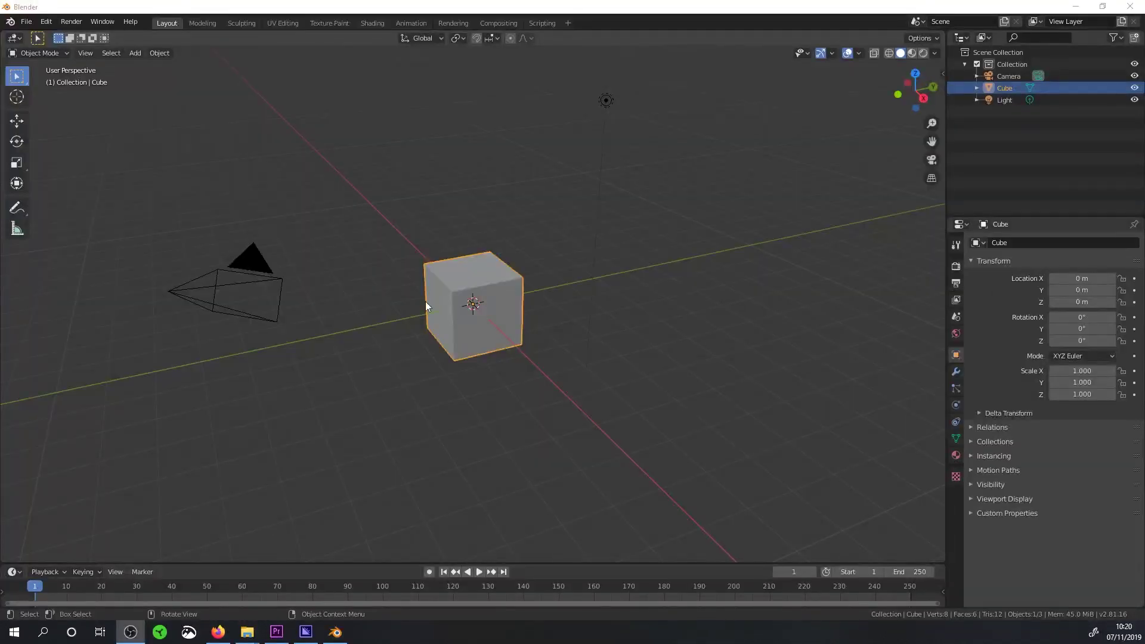
- Create a new file from the 2D Animation template
click(26, 21)
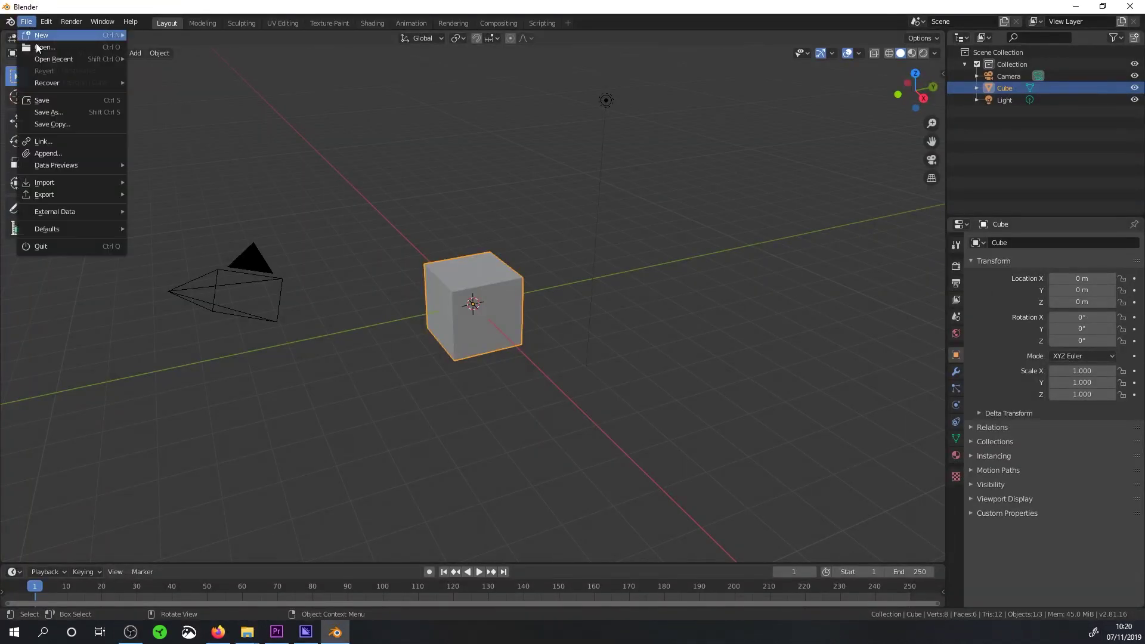
mouse_move(42, 35)
click(161, 48)
click(26, 21)
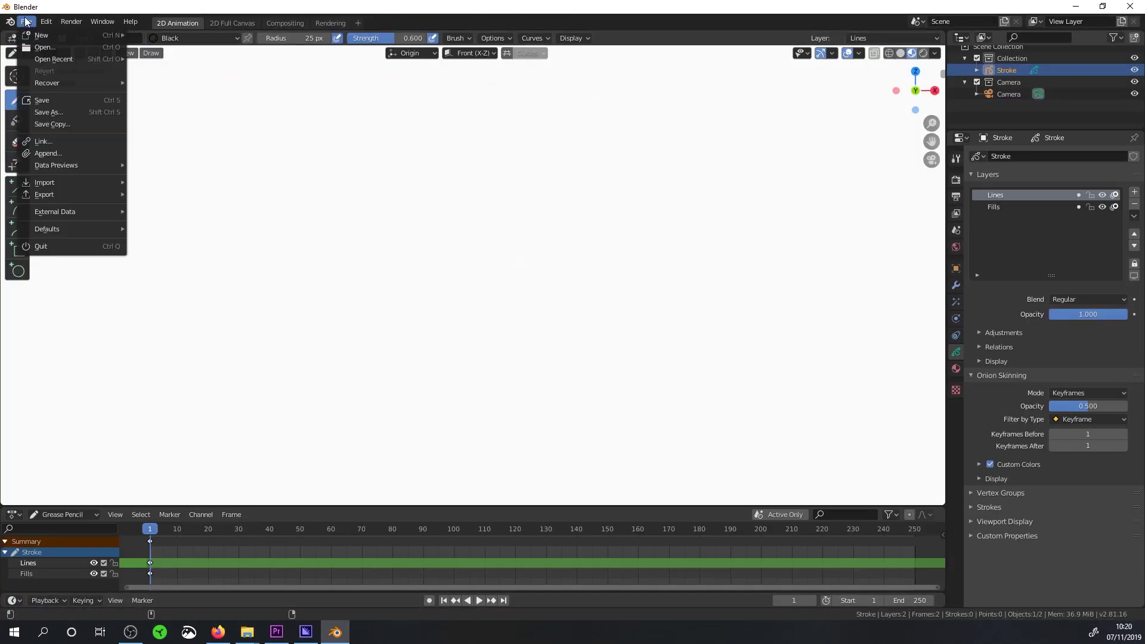
- Add the Sculpting and Layout workspaces to the 2D Animation file
click(356, 27)
mouse_move(334, 68)
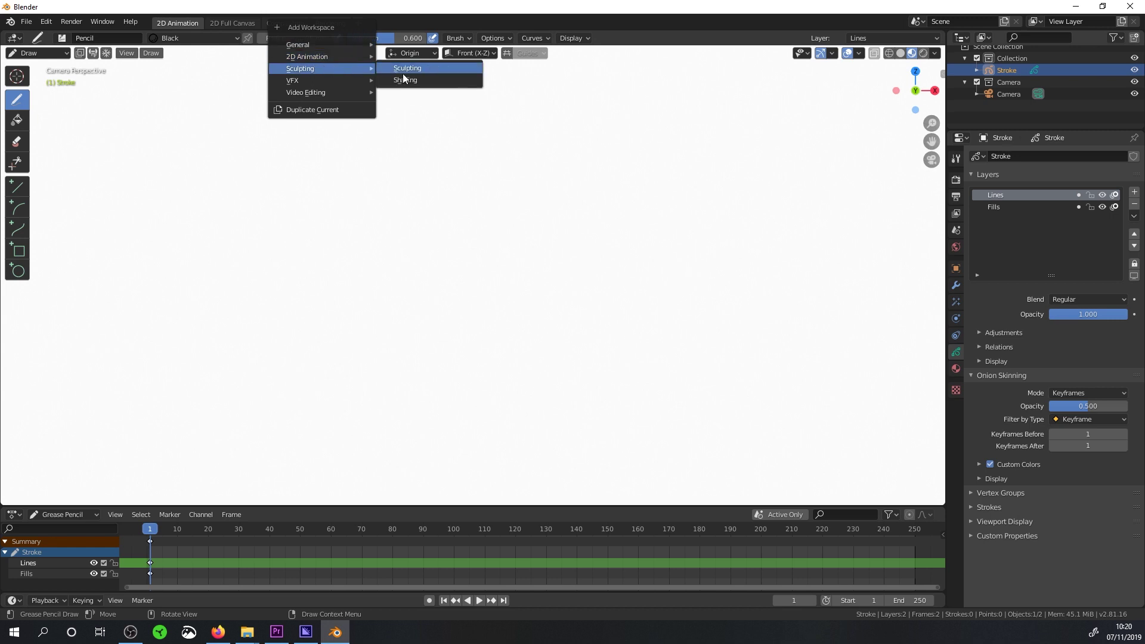
click(418, 68)
click(397, 23)
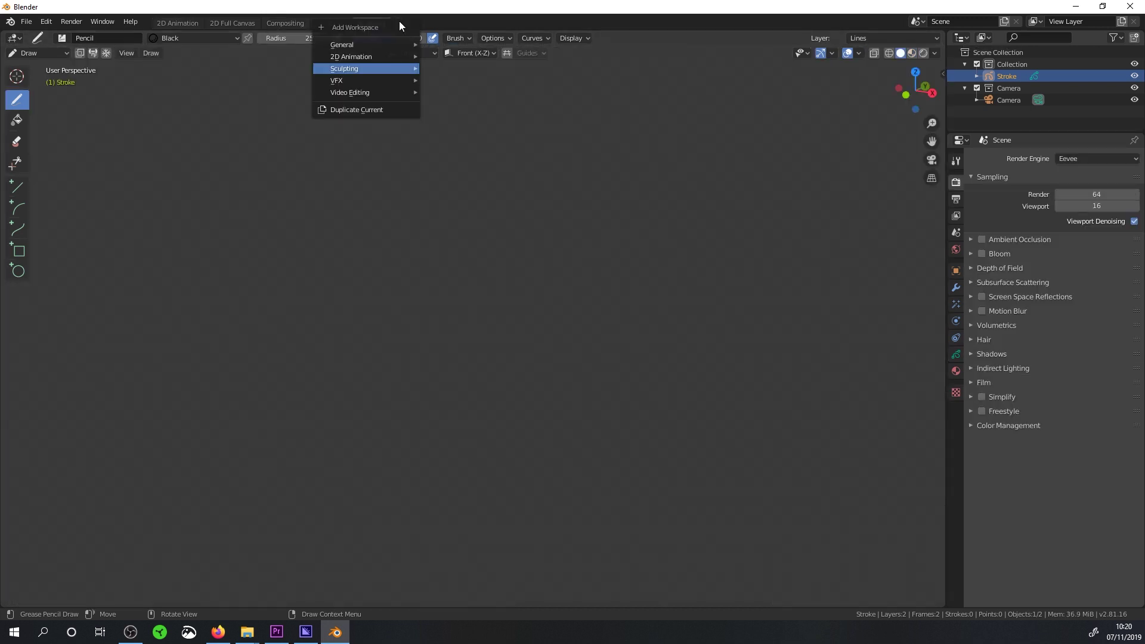
mouse_move(389, 42)
click(448, 67)
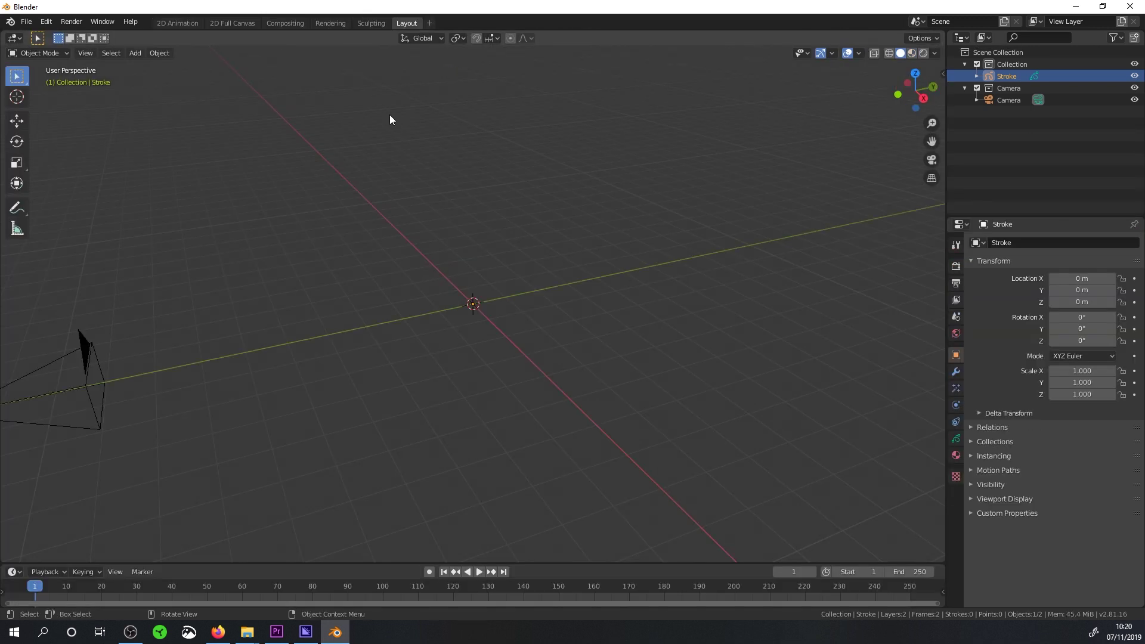
- Compare the 2D Animation, Rendering and Layout workspaces, ending on Layout
click(178, 23)
click(331, 22)
click(407, 23)
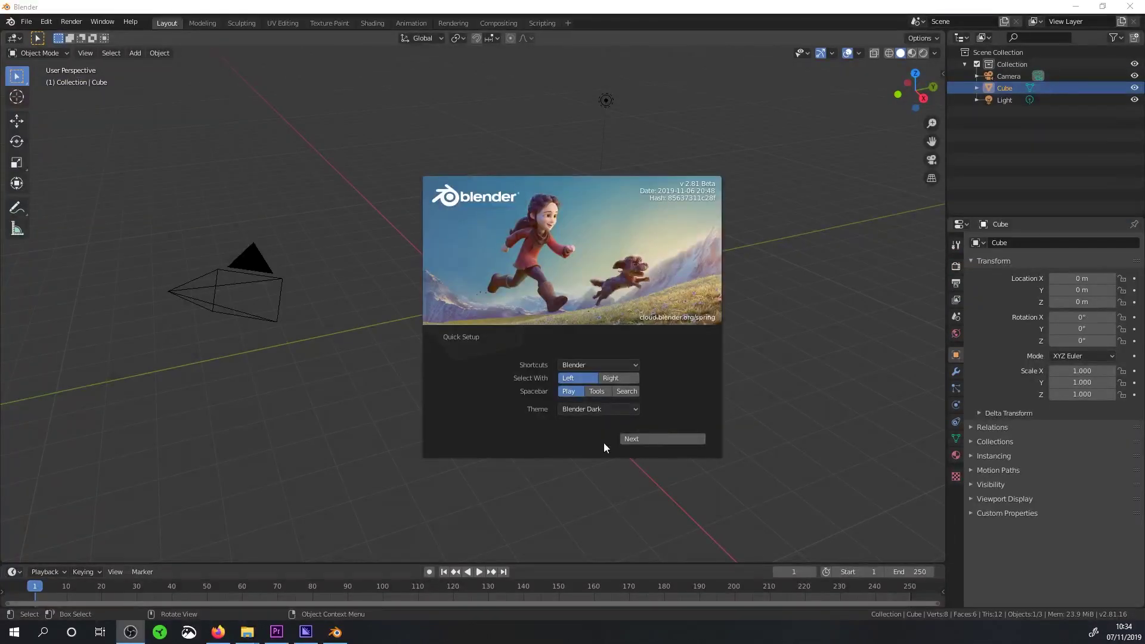
- Accept the default quick setup preferences and create a new General file
click(646, 438)
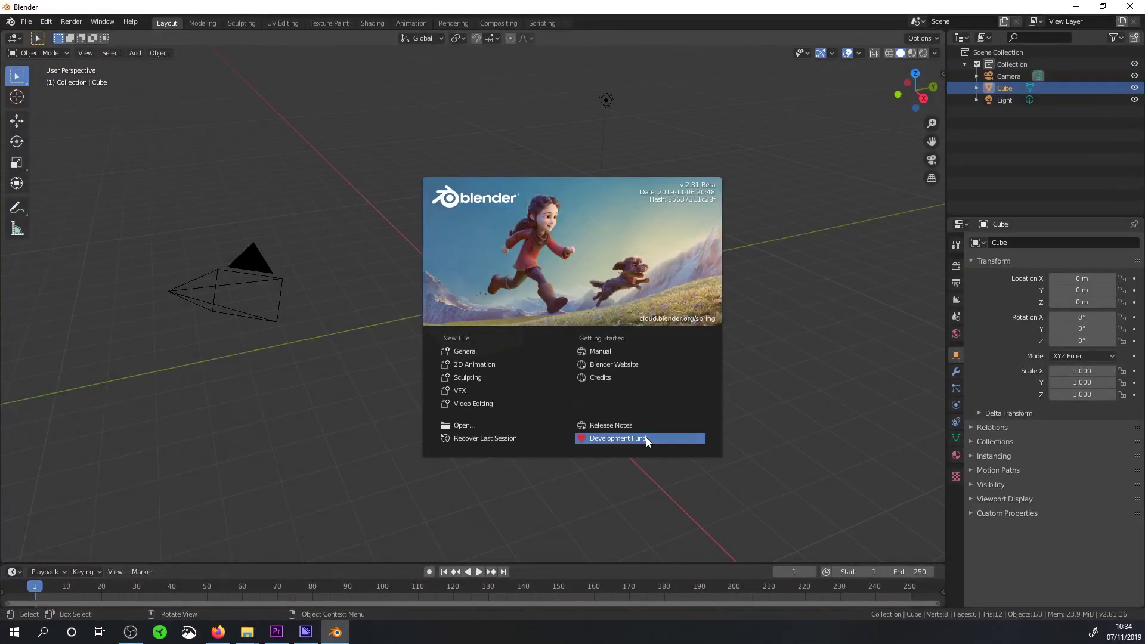
click(475, 353)
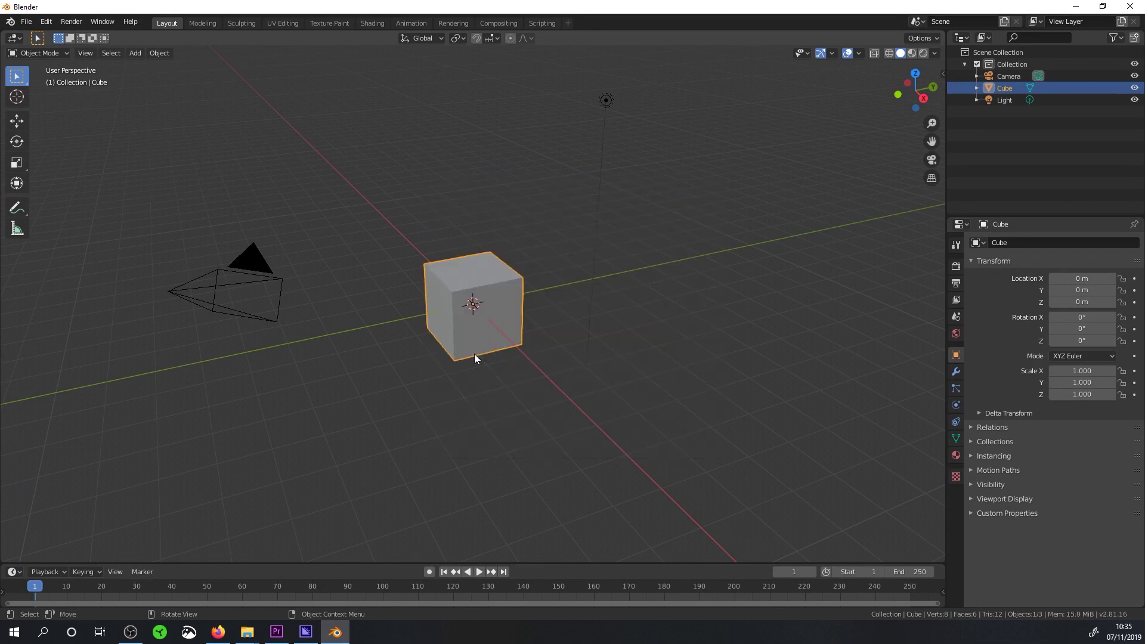
click(157, 51)
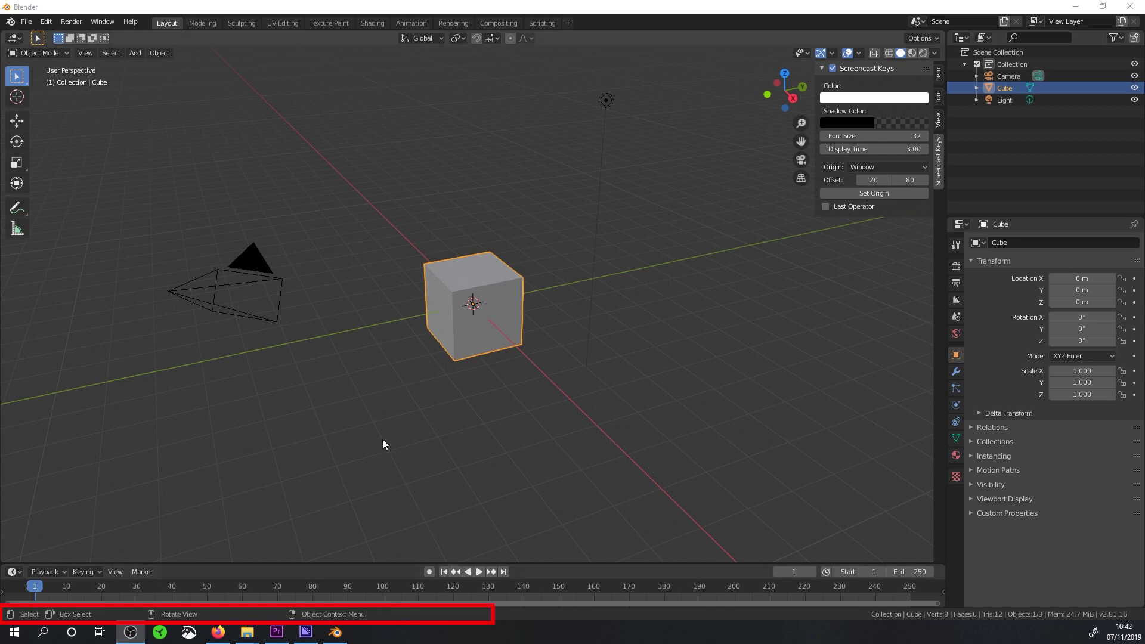
- Hide the 3D viewport's sidebar and deselect all objects
middle_drag(392, 369, 392, 367)
key(ctrl)
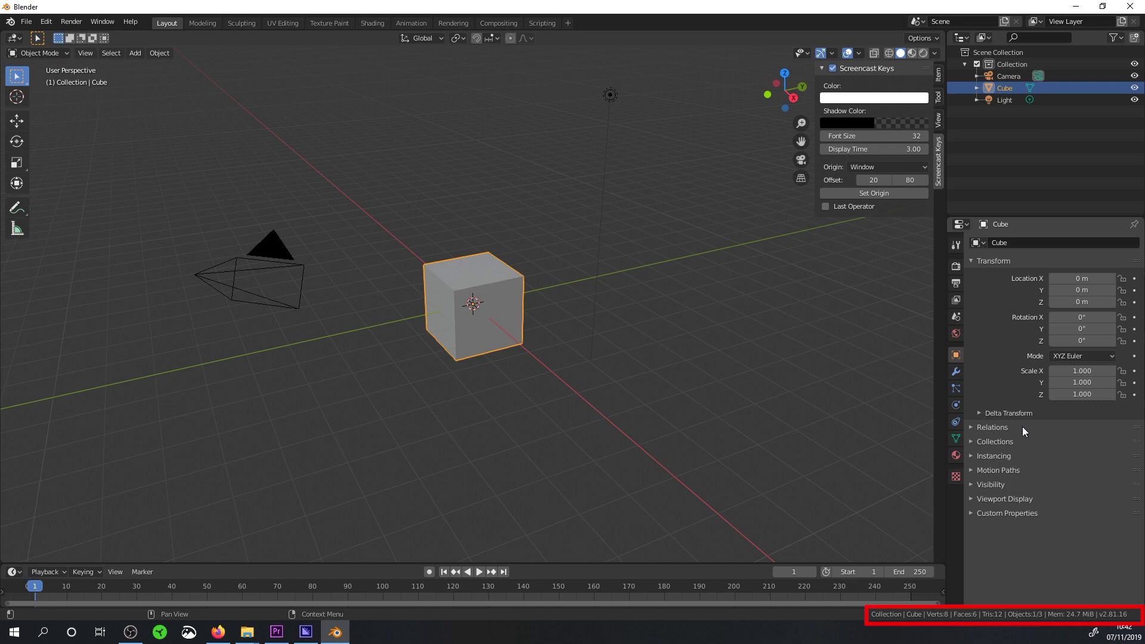
key(n)
key(alt+a)
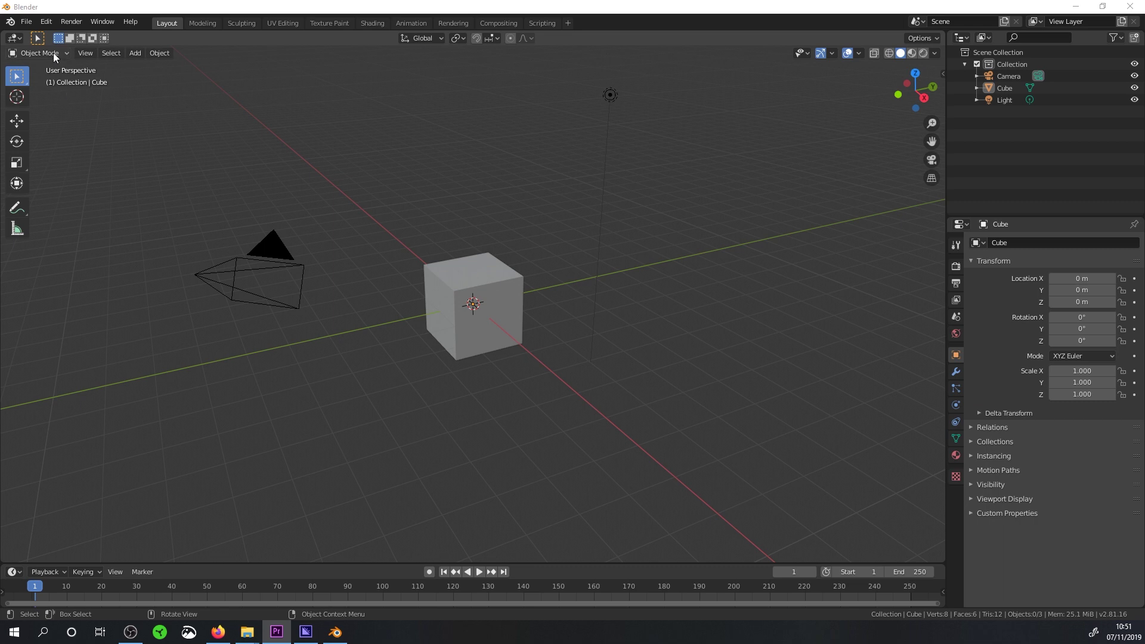
- Examine the editor types available for the 3D viewport, Outliner, Properties and timeline areas
click(14, 38)
click(961, 38)
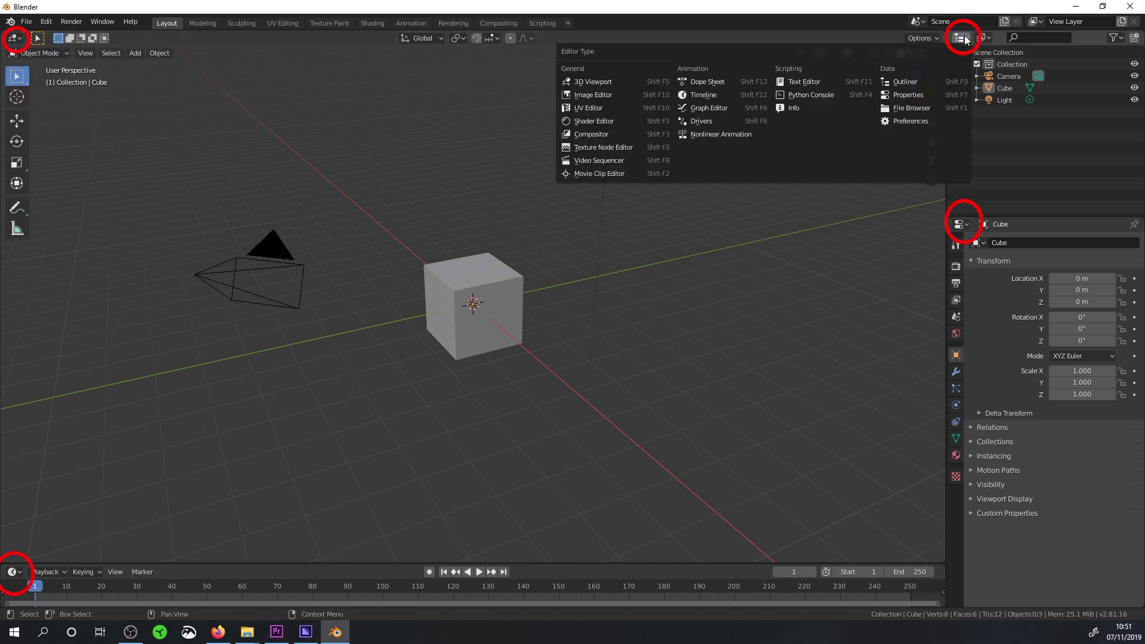
click(965, 225)
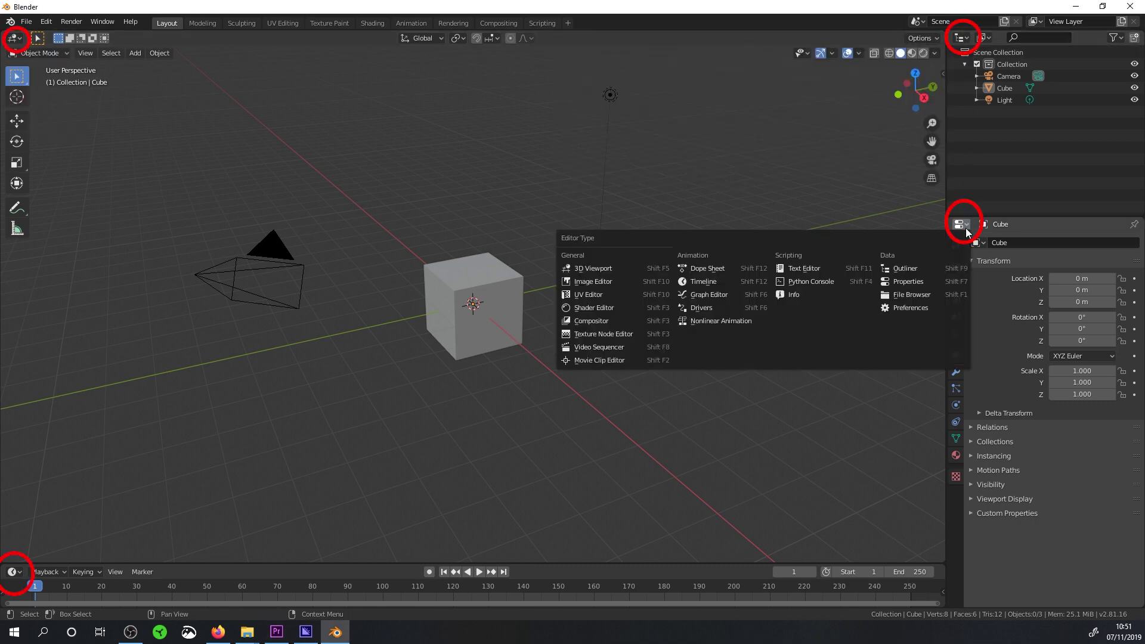
click(13, 571)
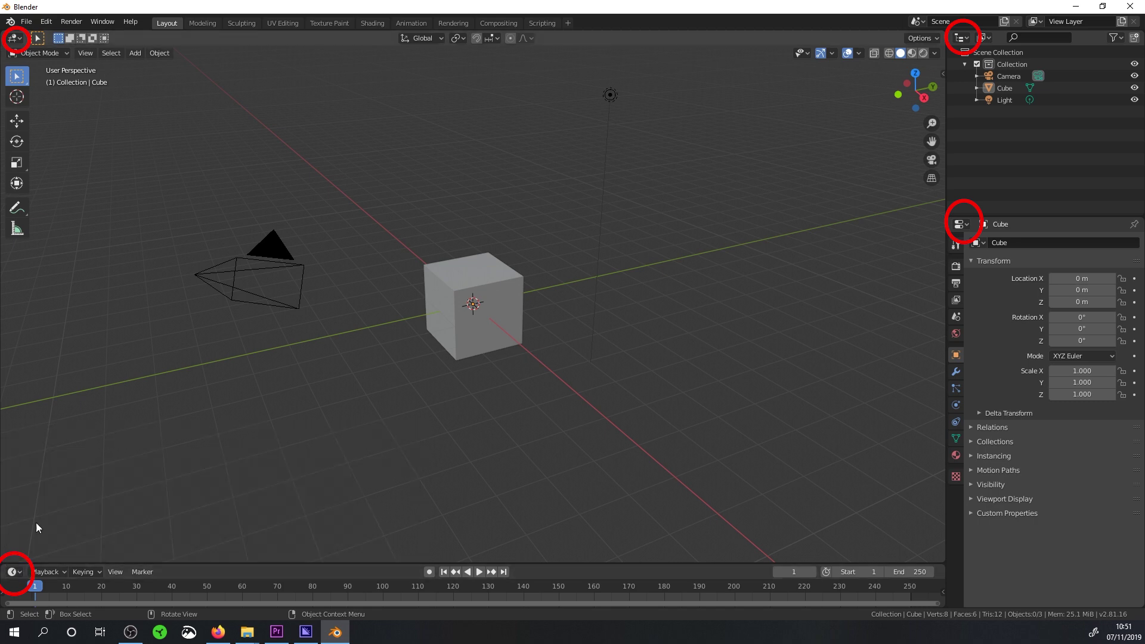
click(15, 38)
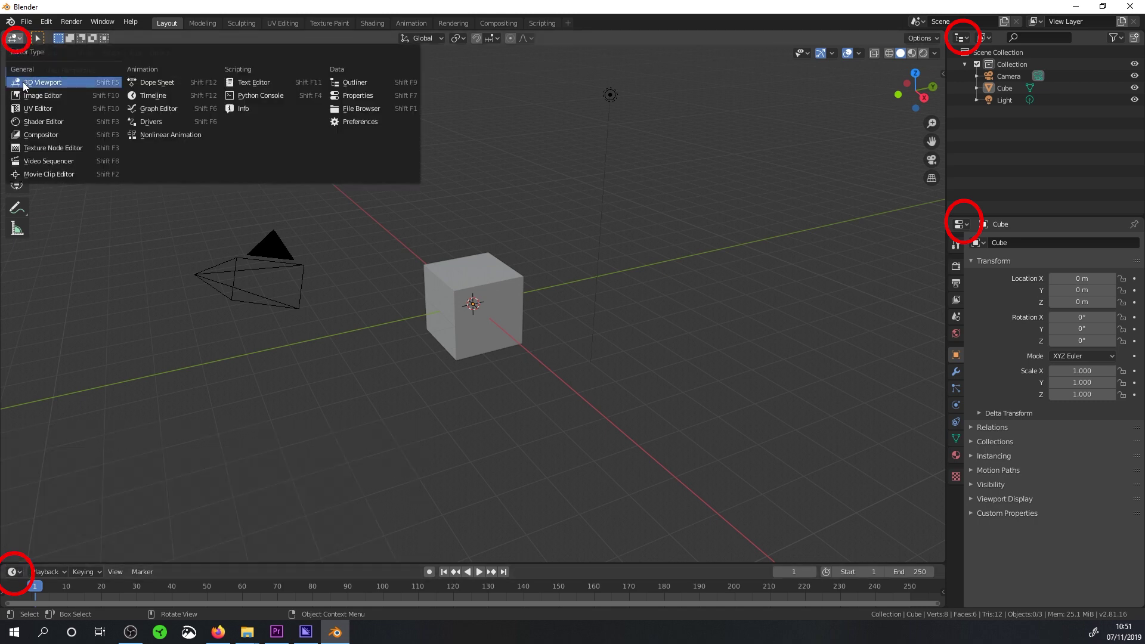
- Widen the Outliner and Properties column, and make the Properties and timeline areas slightly taller
drag(946, 150, 823, 156)
drag(880, 222, 896, 203)
drag(503, 563, 540, 558)
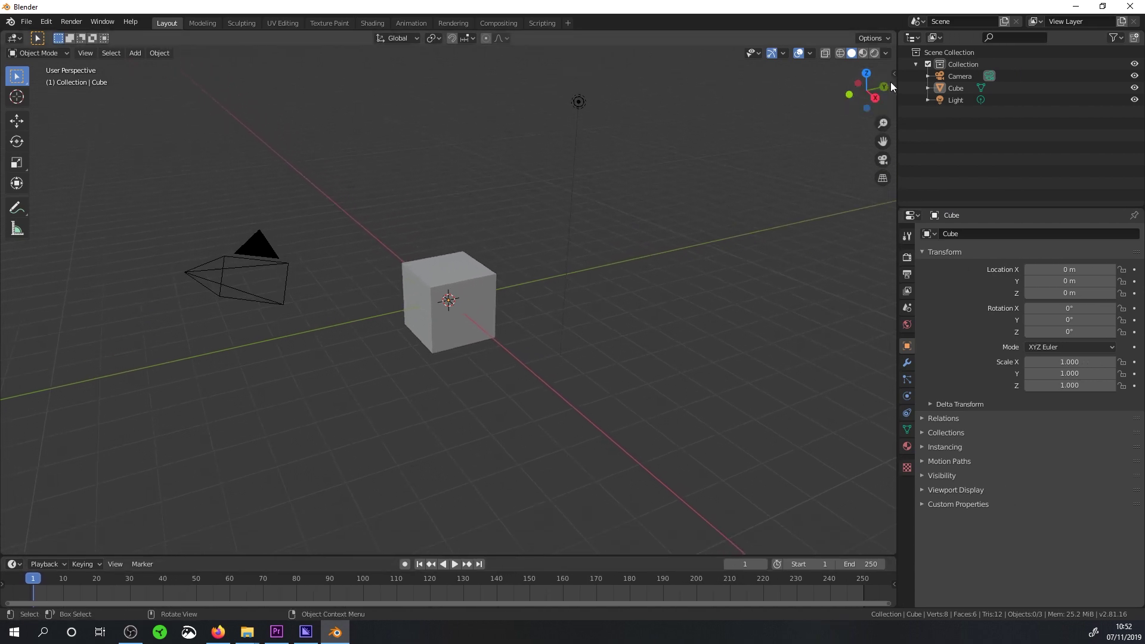
- Split the 3D viewport horizontally at about the middle of its height
right_click(898, 199)
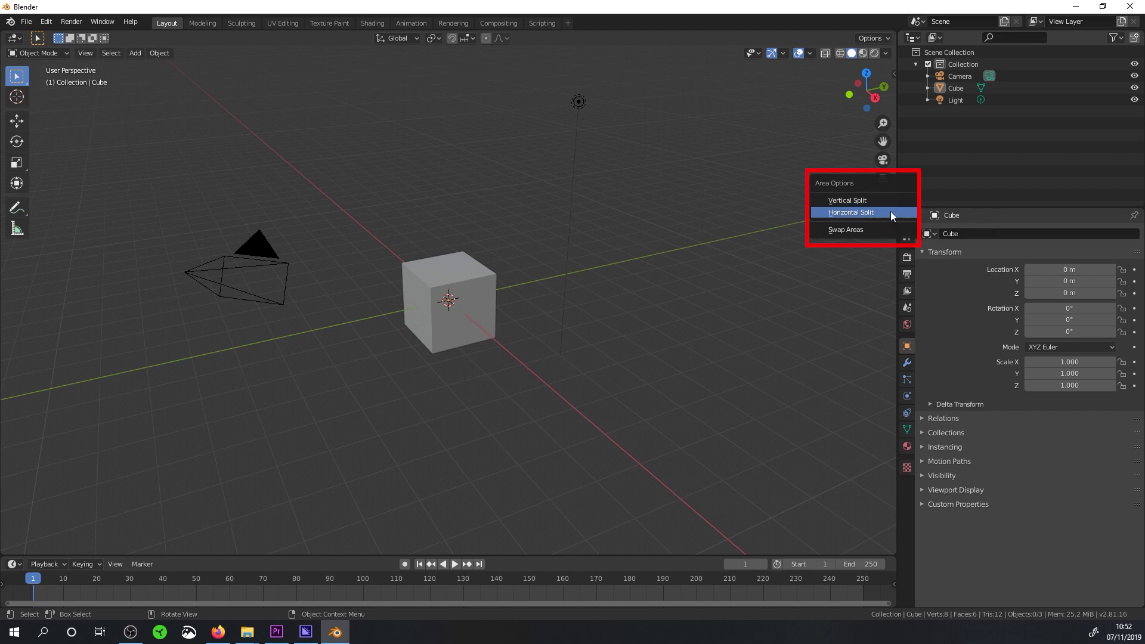
click(890, 212)
click(672, 306)
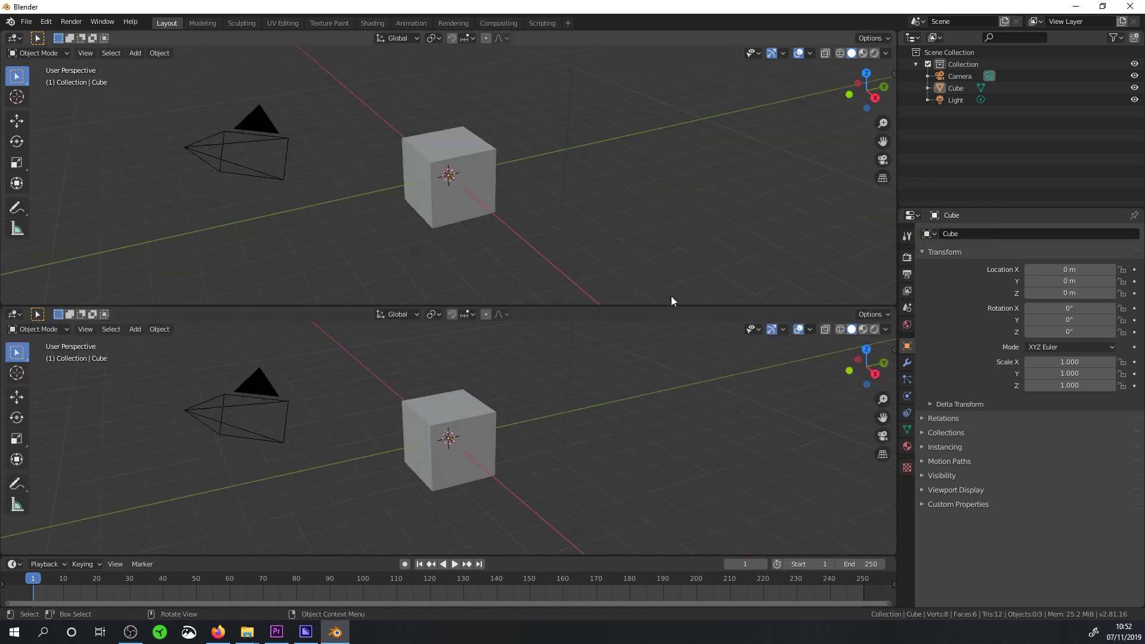
- Split the upper 3D viewport vertically at about its middle and check the new area's available editor types
right_click(896, 203)
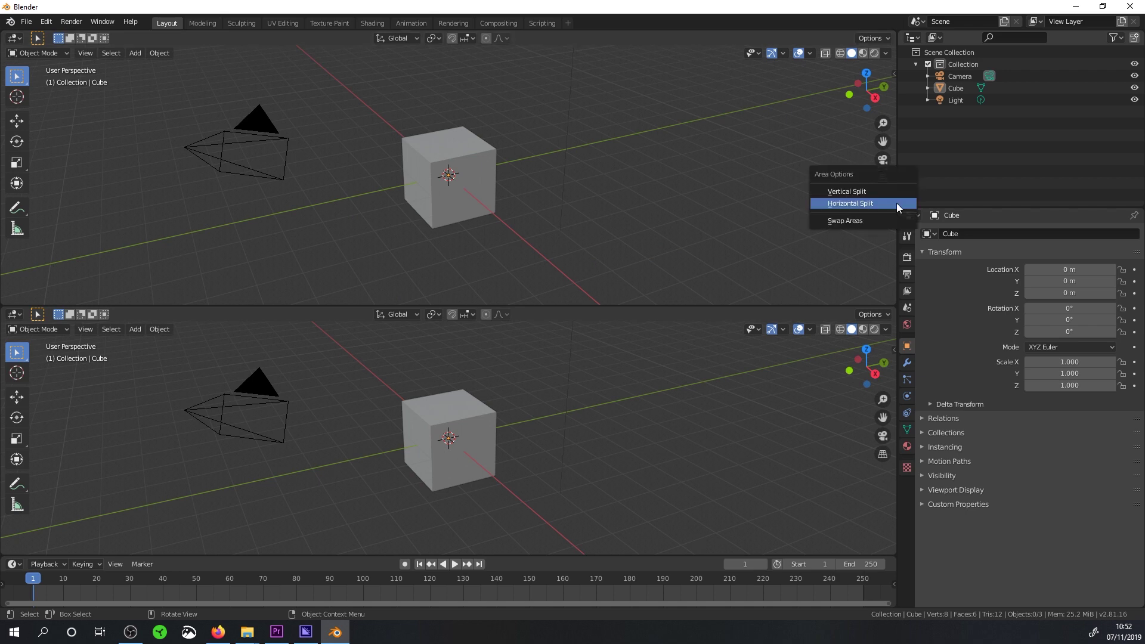
click(892, 192)
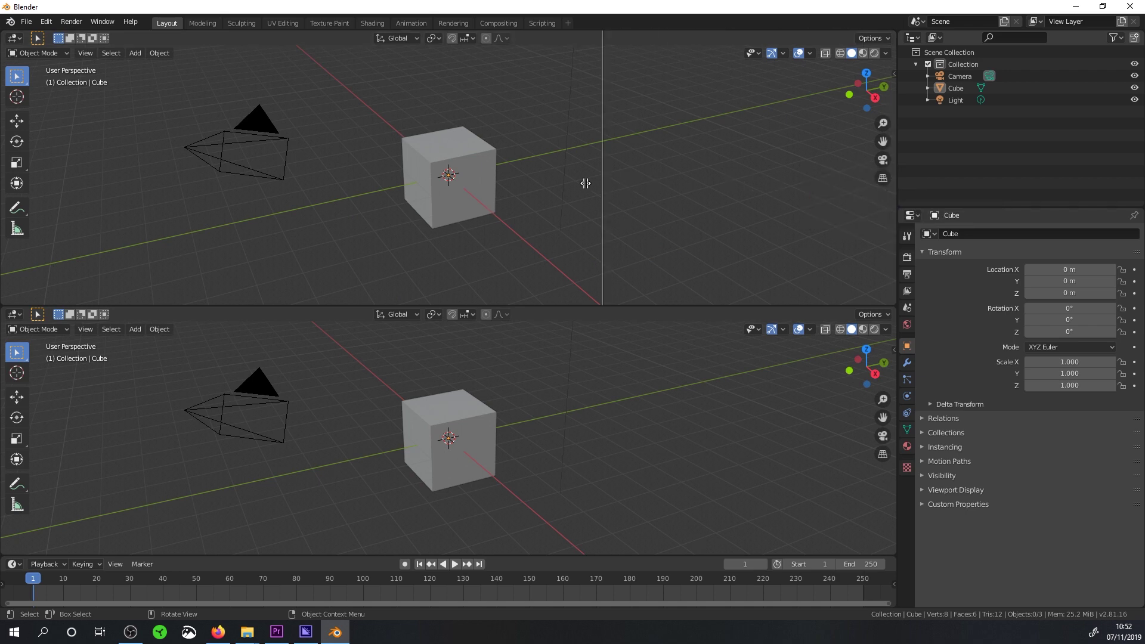
click(441, 183)
click(456, 38)
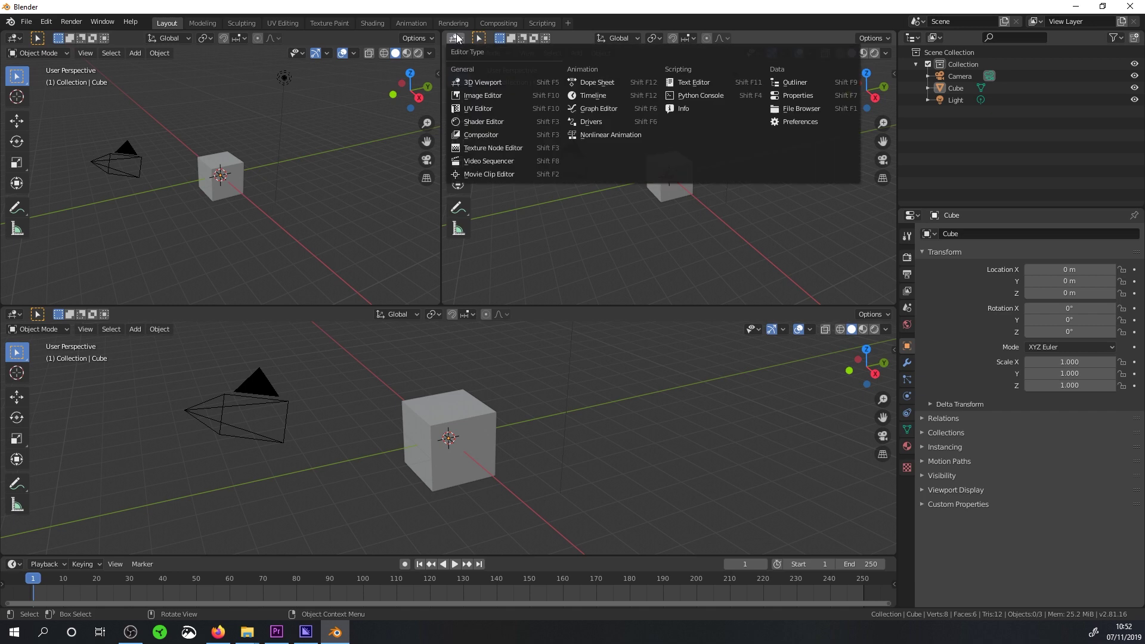
key(Escape)
- Join the two upper viewports, and join the result with the lower viewport into a single 3D viewport
right_click(442, 64)
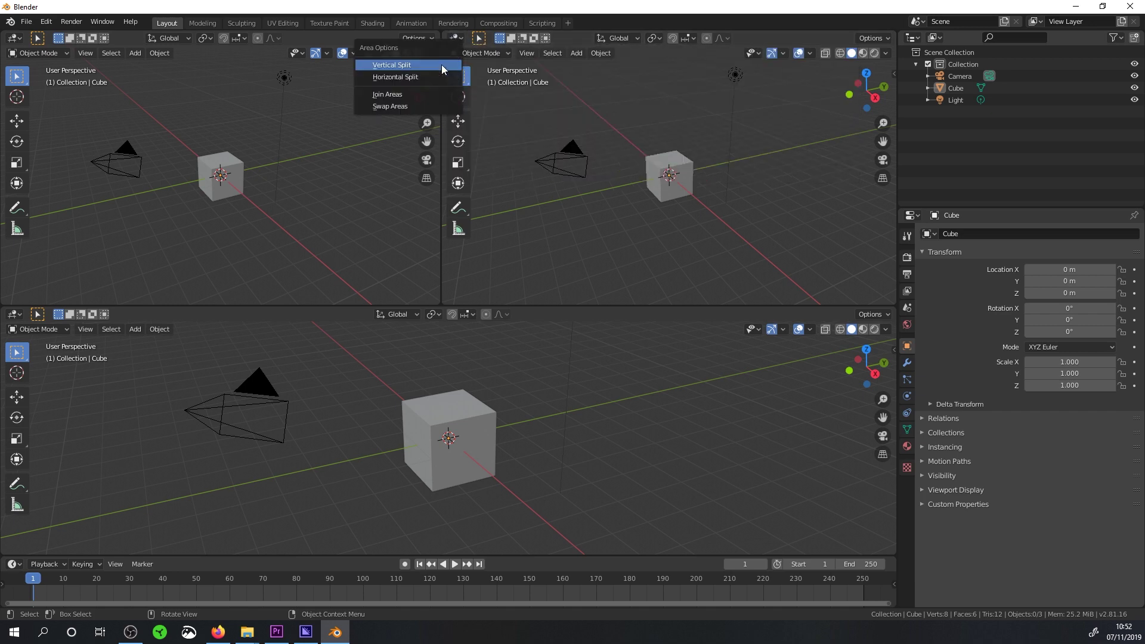
click(424, 95)
click(423, 96)
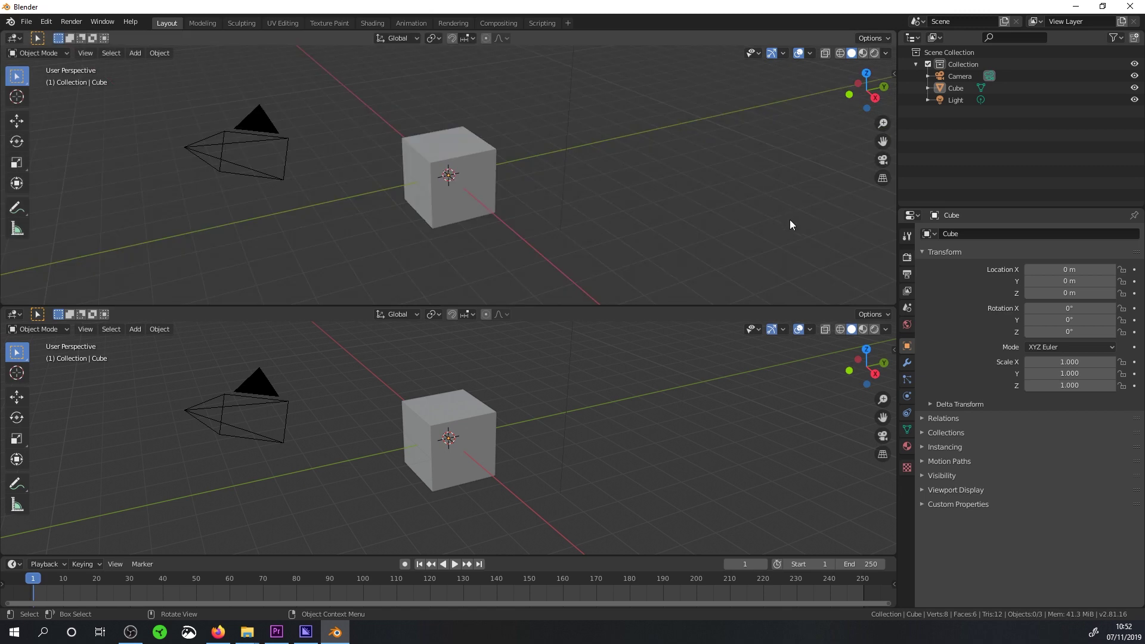
right_click(724, 305)
click(724, 306)
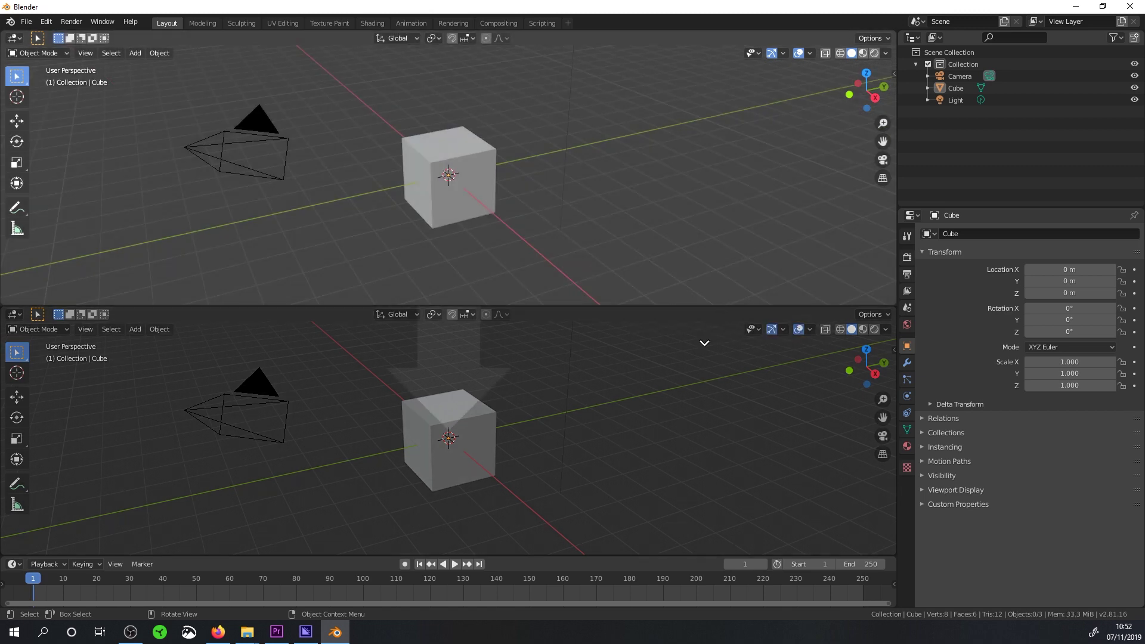
click(705, 341)
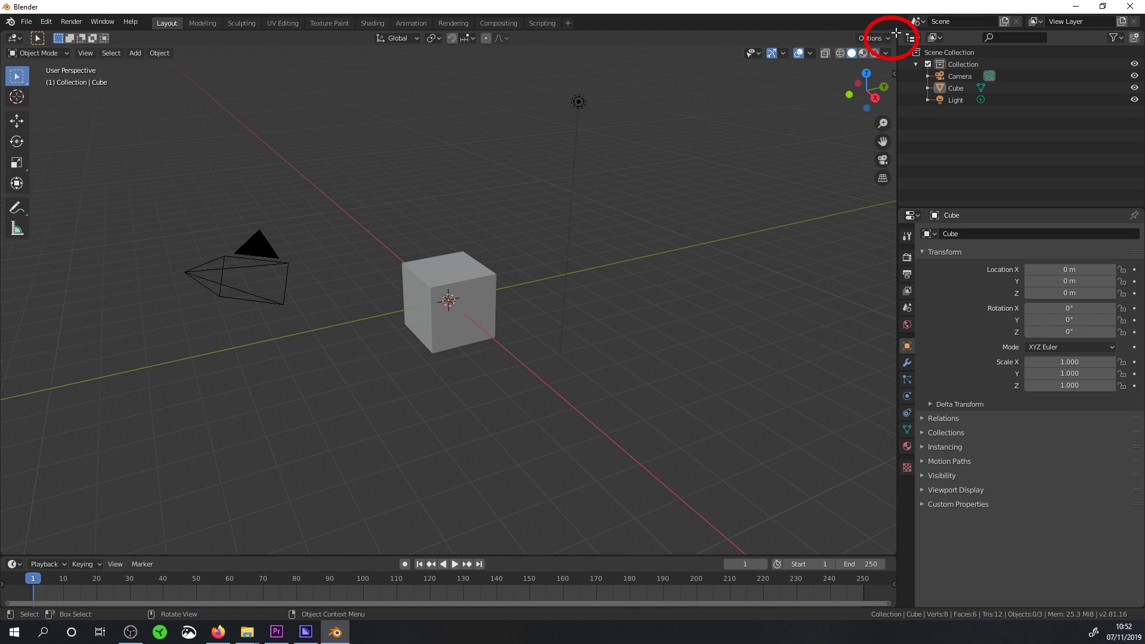
- Split the 3D viewport repeatedly from the area corners until there are five viewports
drag(896, 33, 471, 45)
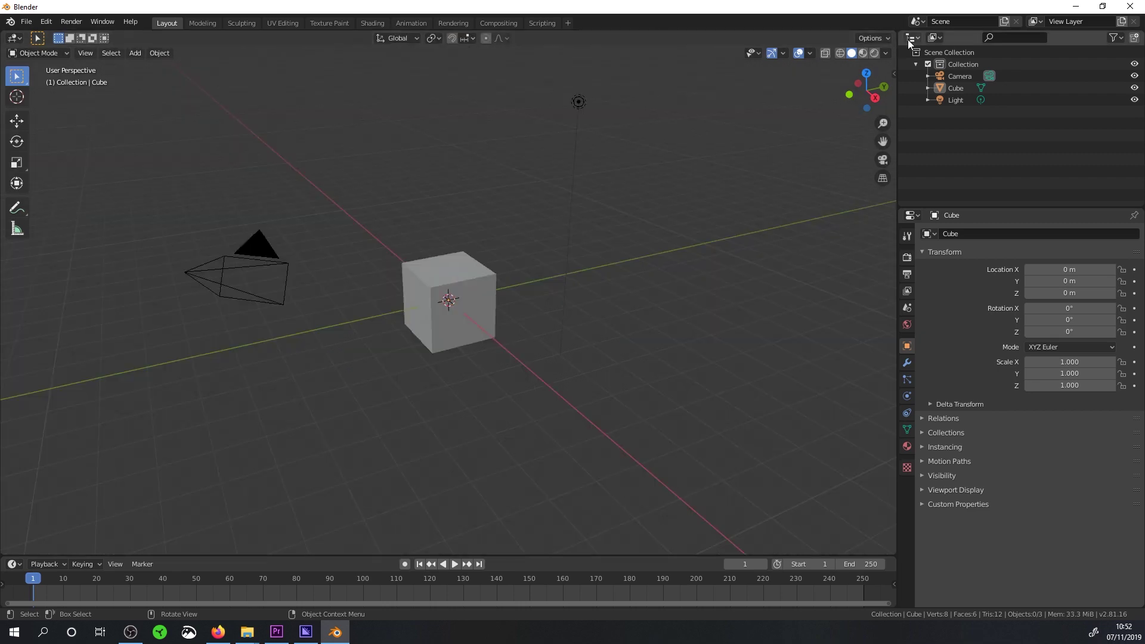
drag(897, 34, 301, 420)
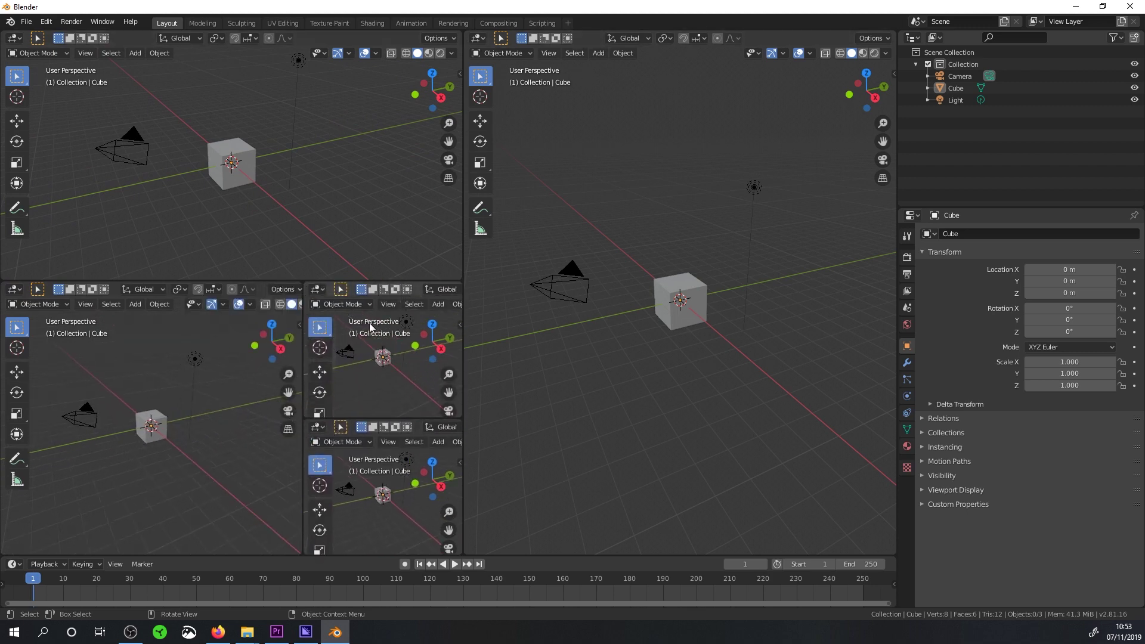
- Add a new Layout workspace from the General presets and cycle through the workspaces back to it
click(566, 23)
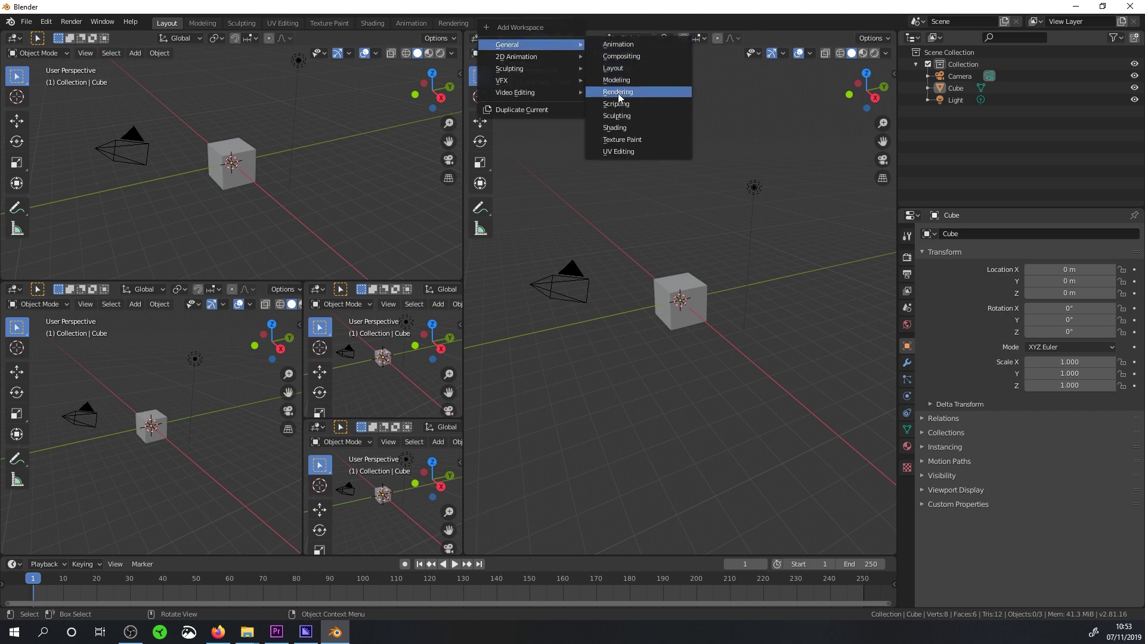
click(628, 69)
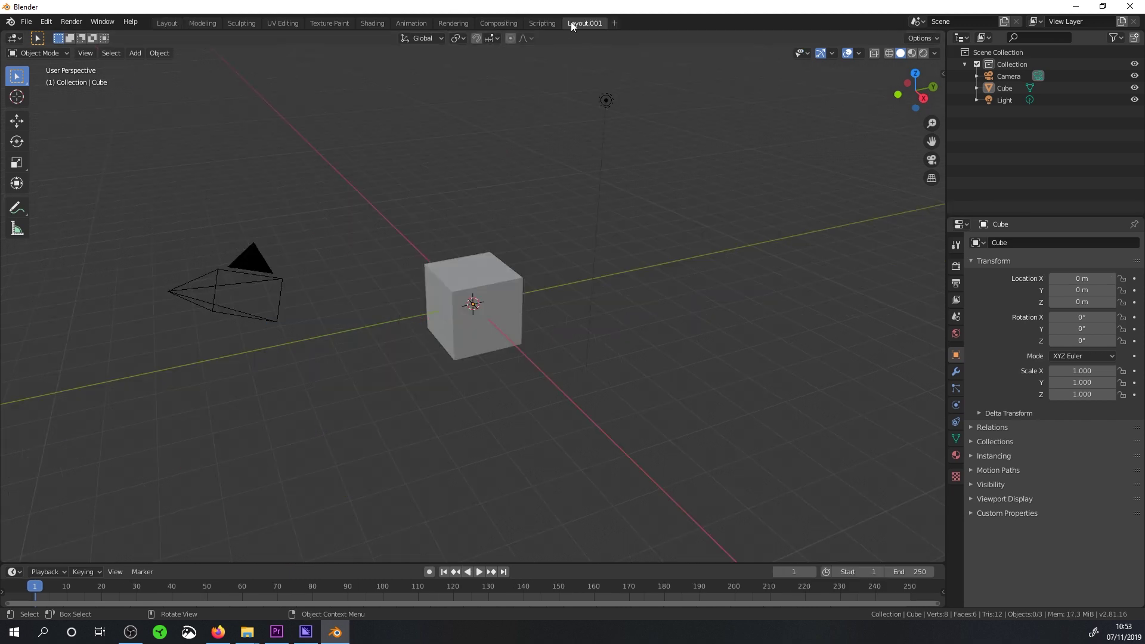
ctrl+scroll(573, 23, up, 8)
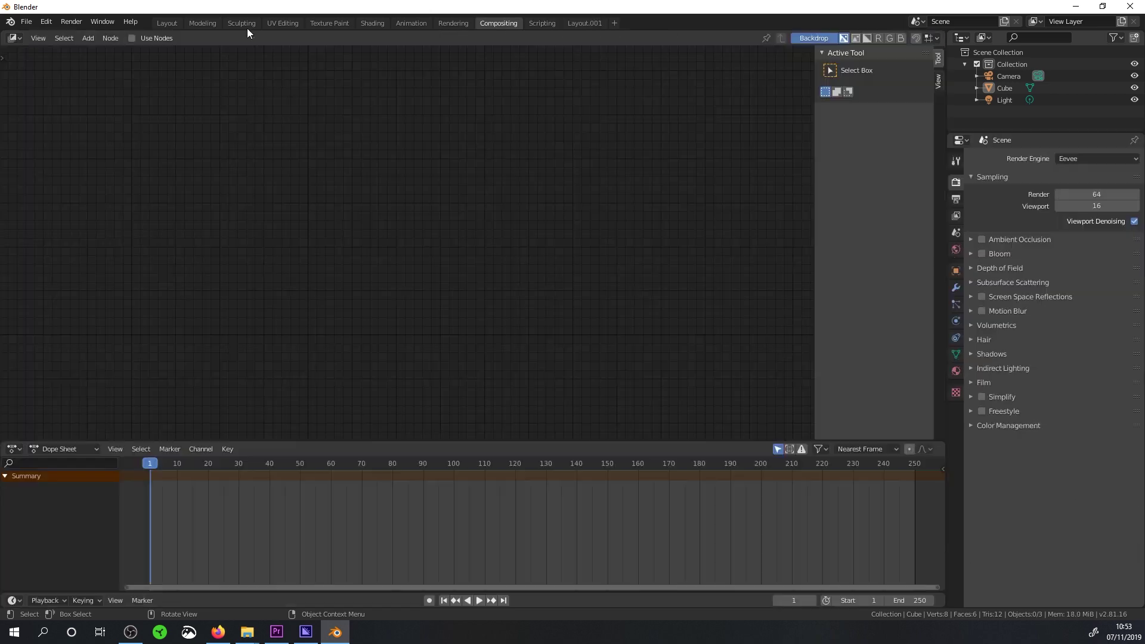
ctrl+scroll(575, 23, down, 8)
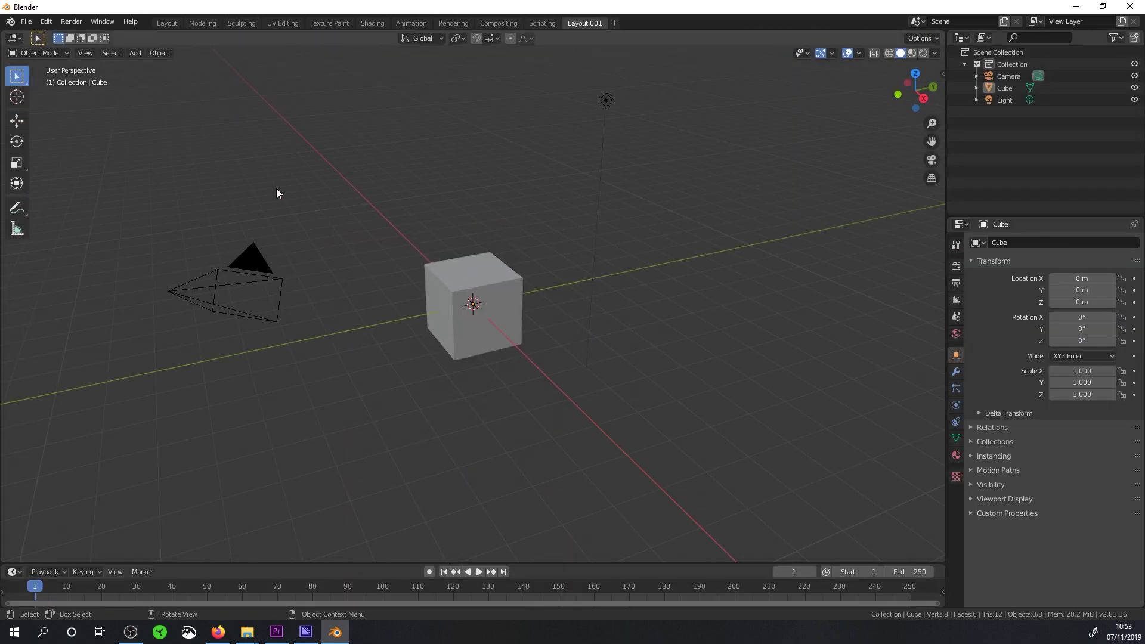